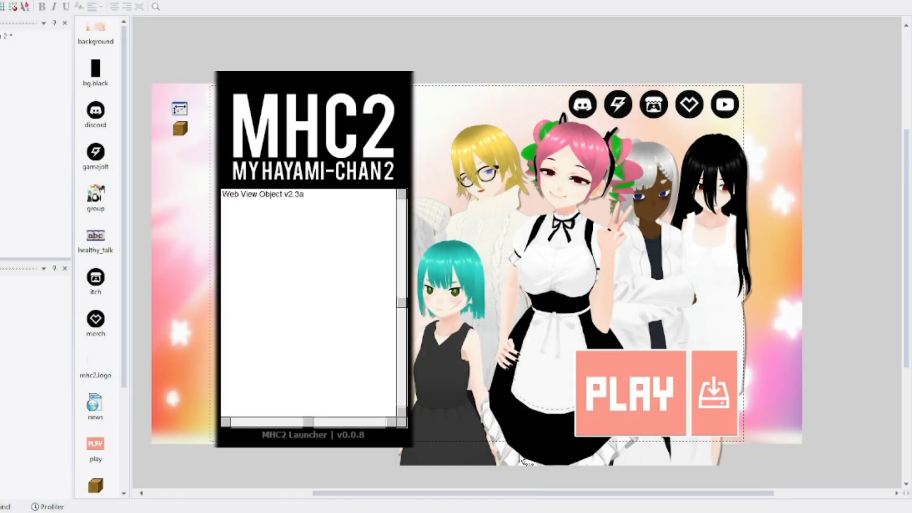
# Scroll through the running launcher's v0.0.8 changelog news panel
pyautogui.scroll(-1, 533, 179)
pyautogui.scroll(1, 590, 121)
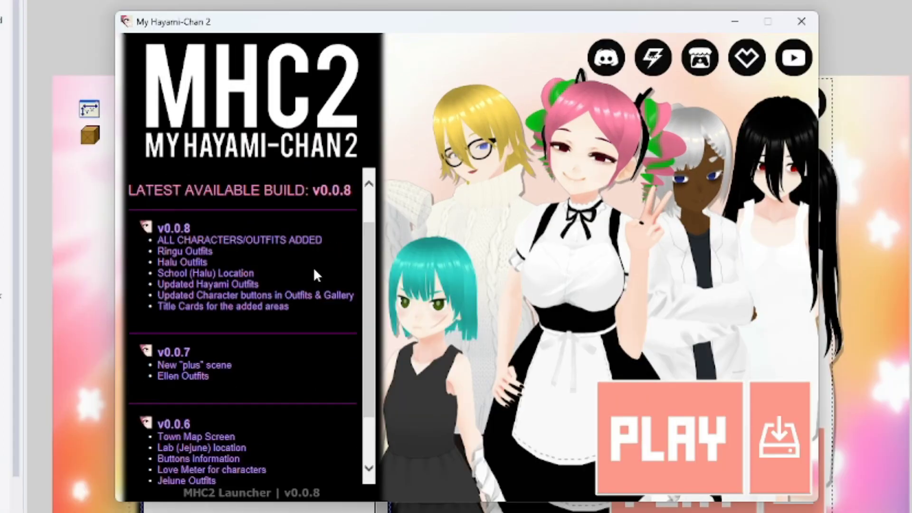
# Select and clear the changelog text, then start the game download to open Game Jolt
pyautogui.moveTo(290, 266); pyautogui.dragTo(183, 248)
pyautogui.click(332, 281)
pyautogui.moveTo(369, 257)
pyautogui.mouseDown()
pyautogui.moveTo(363, 346)
pyautogui.moveTo(366, 259)
pyautogui.mouseUp()
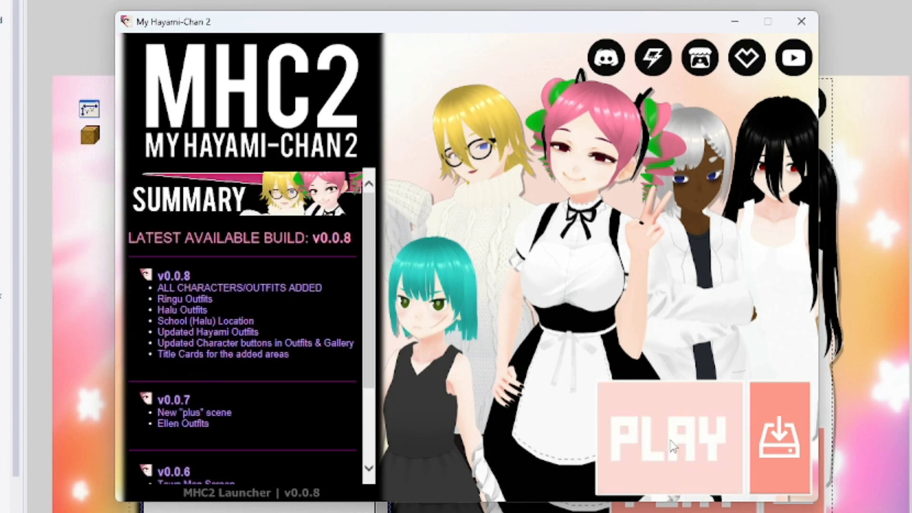
pyautogui.click(772, 402)
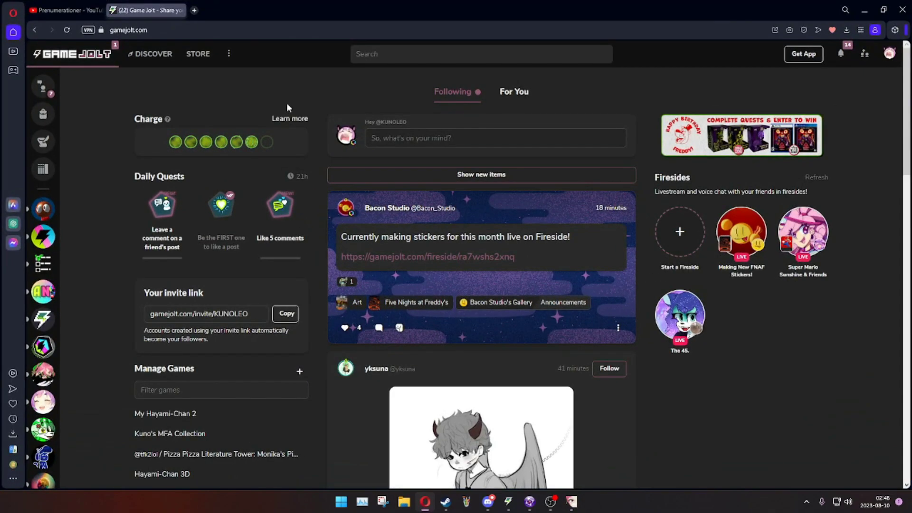
# Bring the launcher back, inspect the latest build line, and cancel the file-save prompt
pyautogui.click(572, 501)
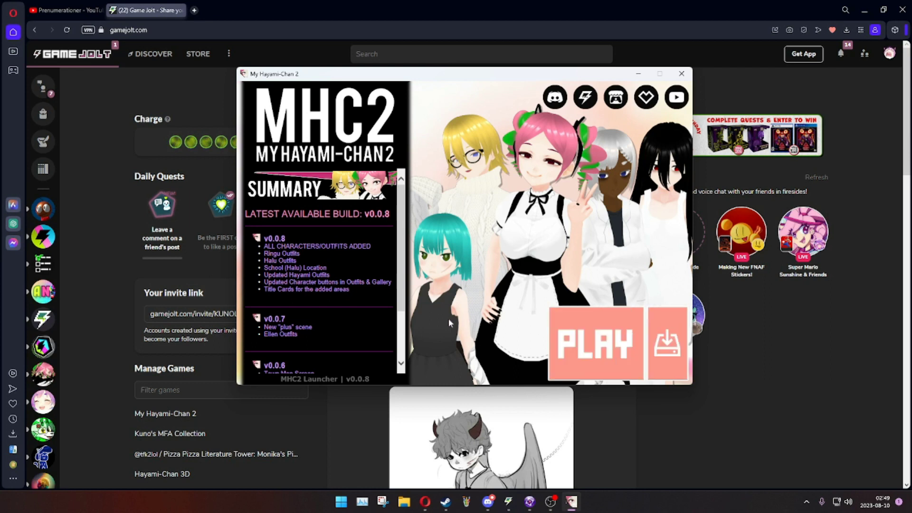
pyautogui.moveTo(245, 213); pyautogui.dragTo(390, 215)
pyautogui.click(390, 215)
pyautogui.doubleClick(391, 215)
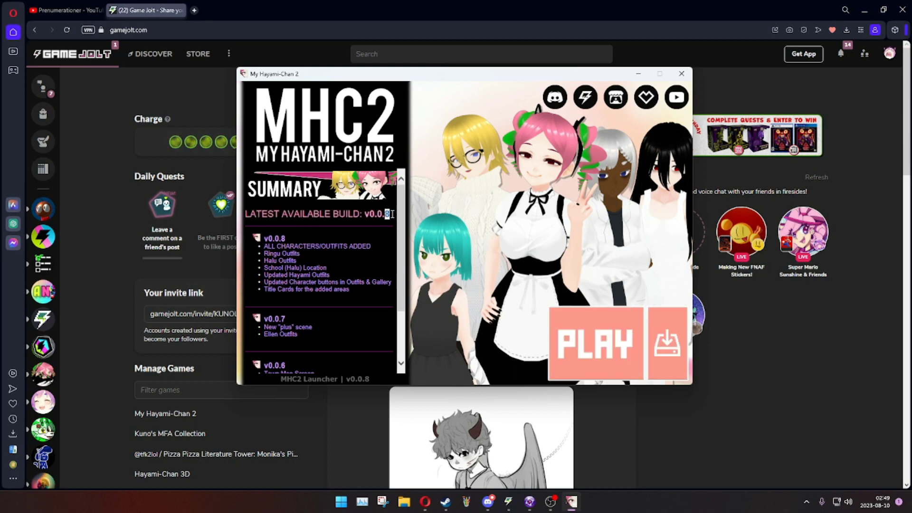
pyautogui.click(352, 219)
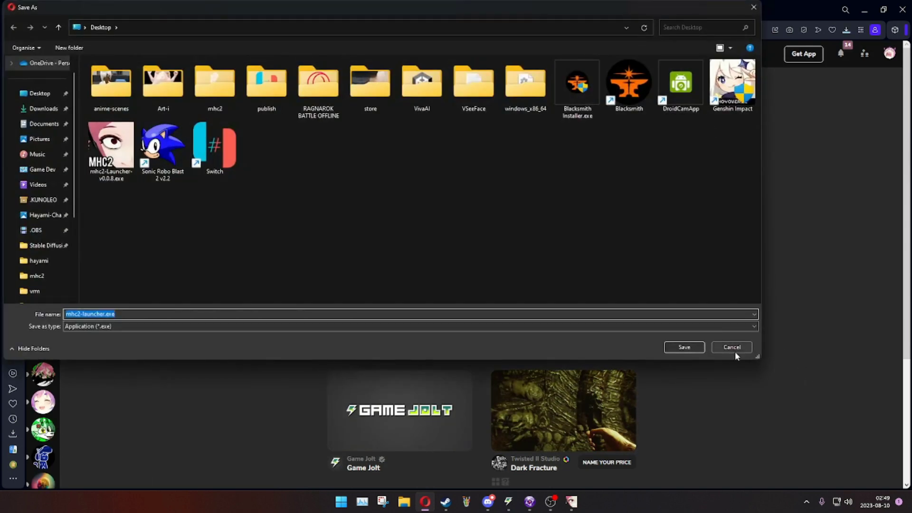
pyautogui.click(735, 352)
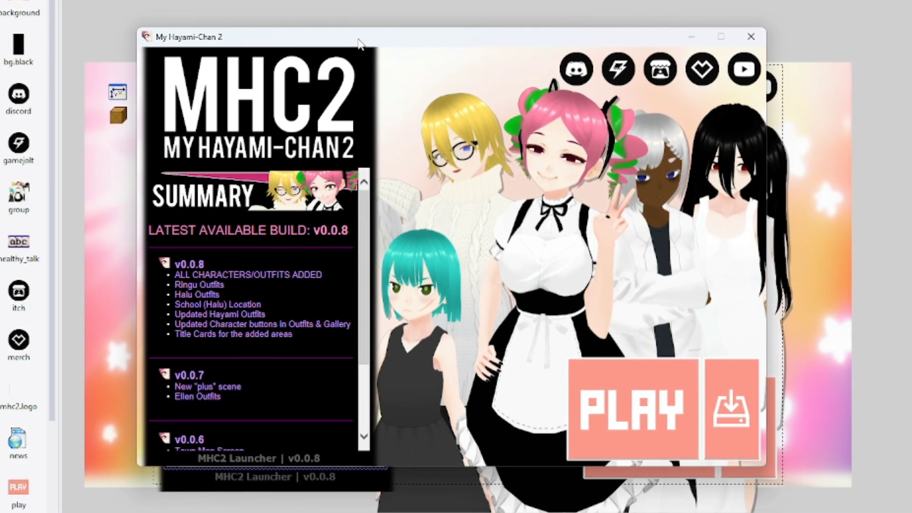
# Shift the launcher window about 60 px right and deselect the build number
pyautogui.moveTo(439, 44); pyautogui.dragTo(483, 30)
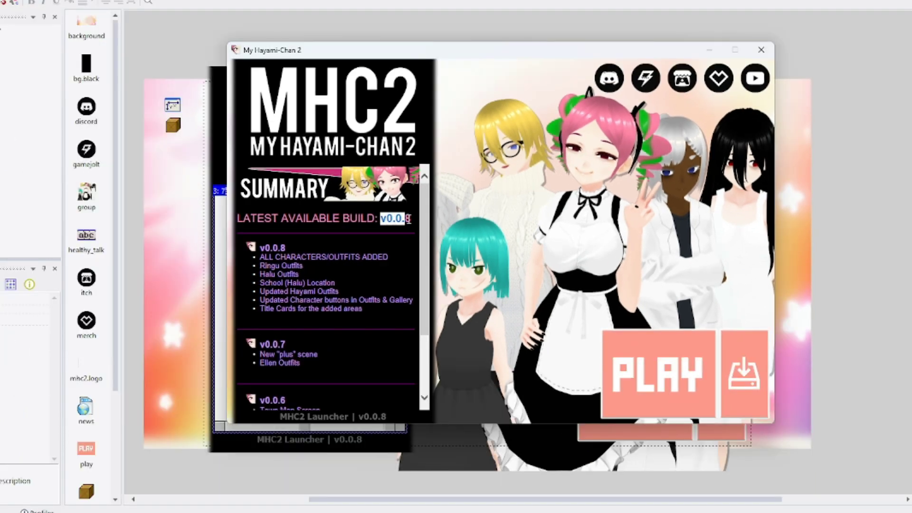
pyautogui.click(404, 222)
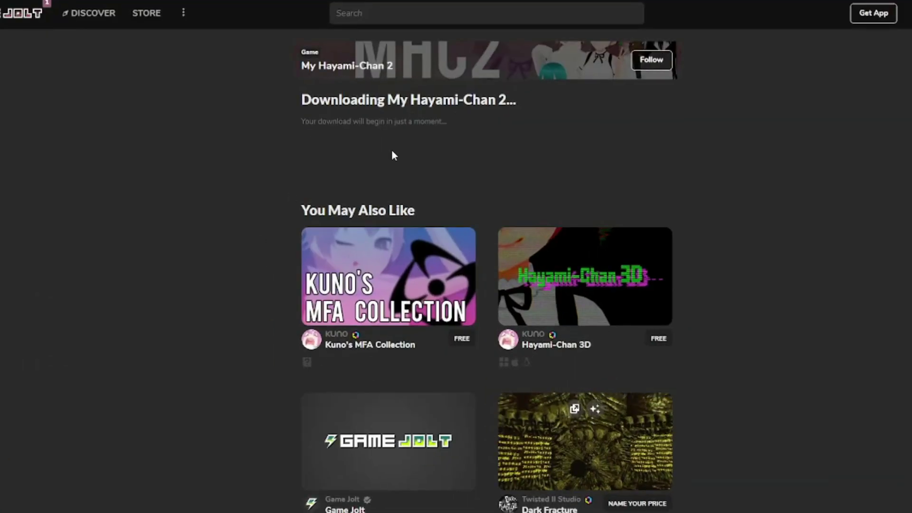
# Open the My Hayami-Chan 2 game page from the download header and view its 0.0.8 version line
pyautogui.moveTo(300, 99); pyautogui.dragTo(537, 124)
pyautogui.click(556, 149)
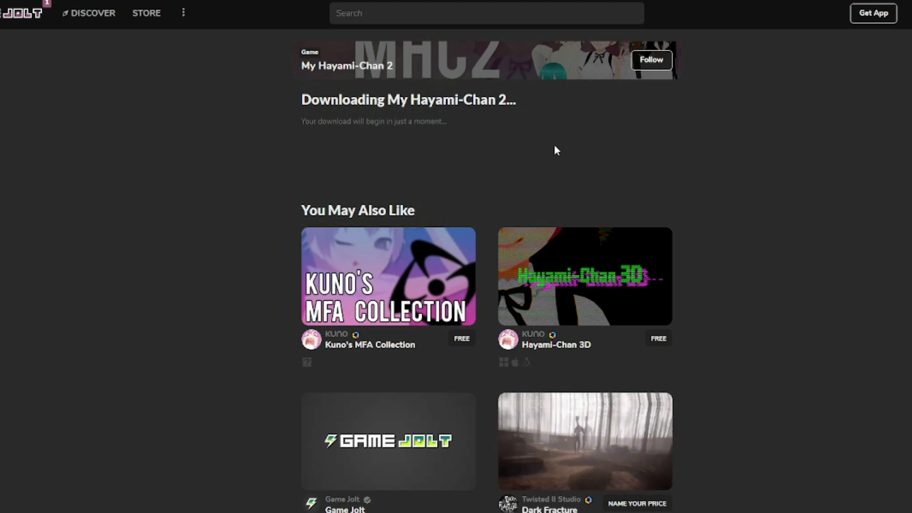
pyautogui.click(397, 66)
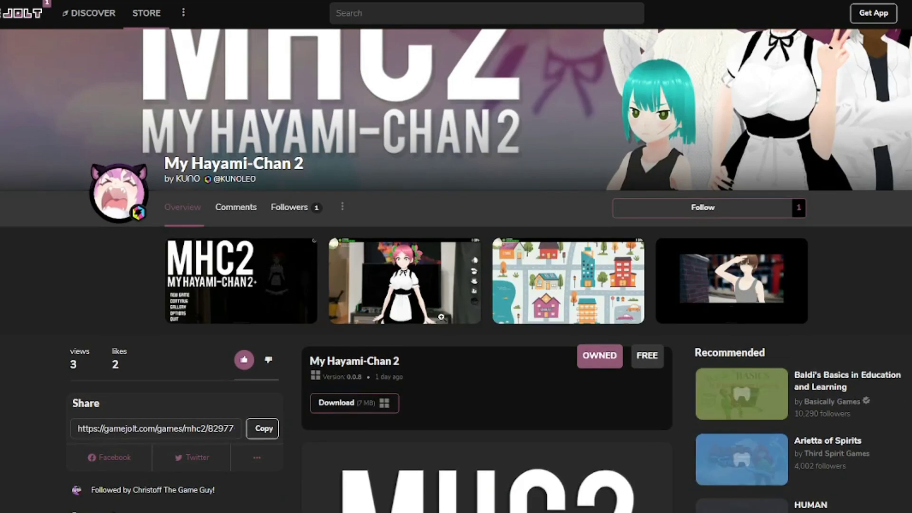
pyautogui.scroll(-3, 371, 331)
pyautogui.moveTo(323, 248); pyautogui.dragTo(421, 256)
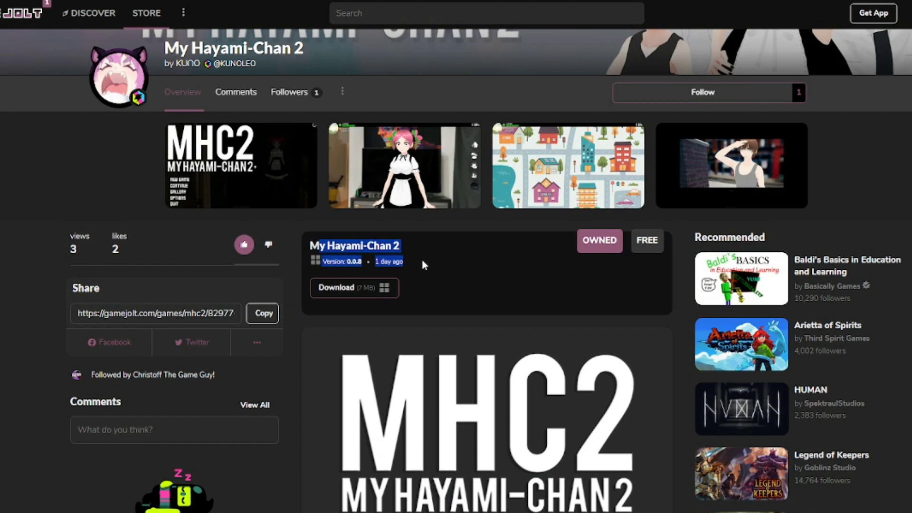
pyautogui.click(417, 301)
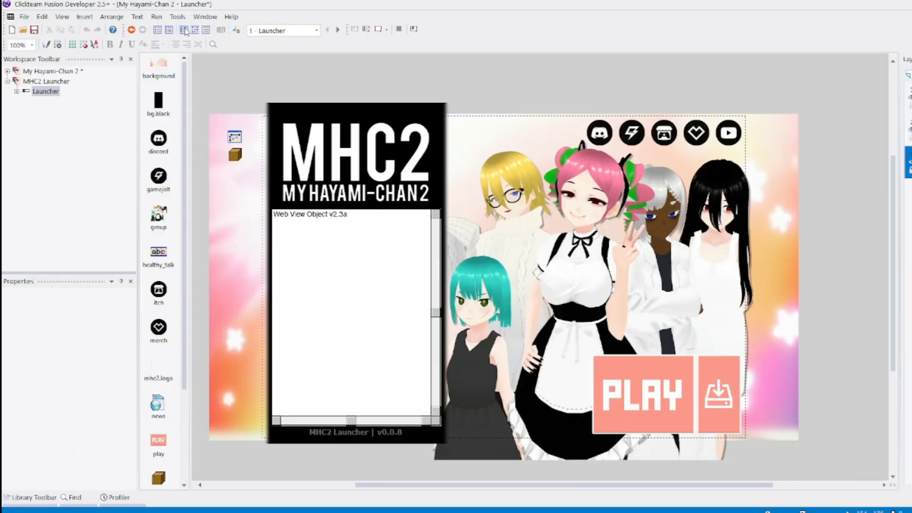
pyautogui.hotkey('ctrl', 'm')
pyautogui.click(293, 244)
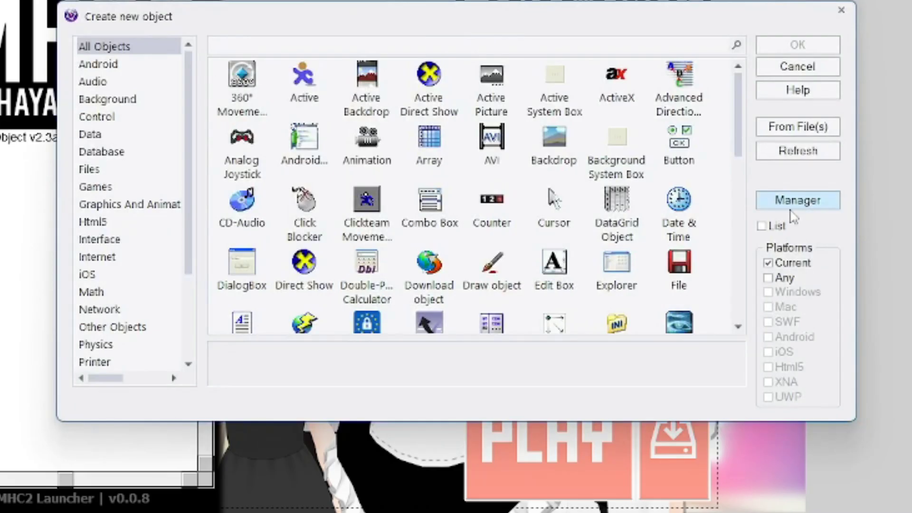
pyautogui.click(791, 254)
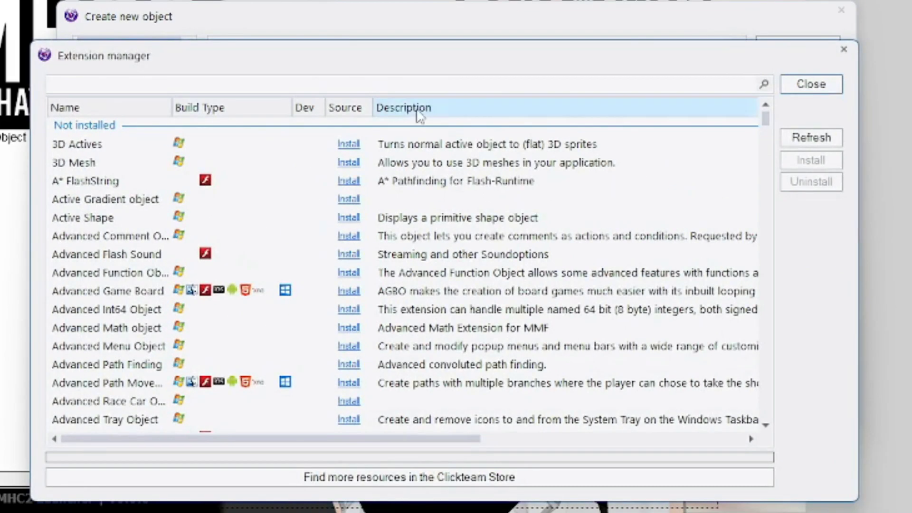
pyautogui.click(385, 85)
pyautogui.write('web')
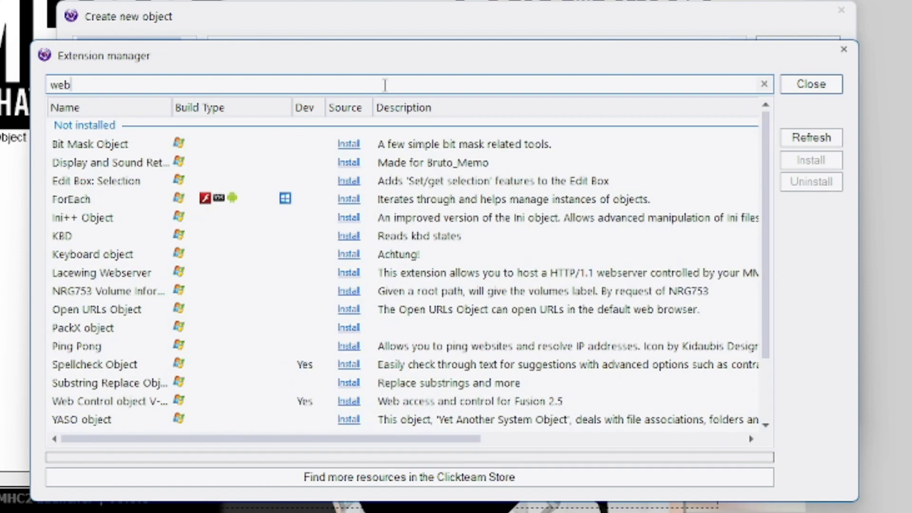
pyautogui.write('vi')
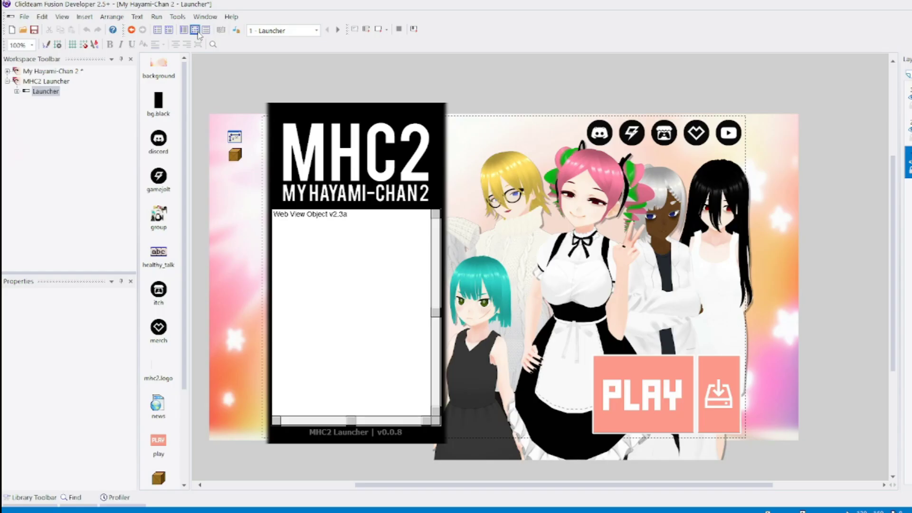
# Filter the event list to the news web view and open its Load URL address
pyautogui.click(196, 30)
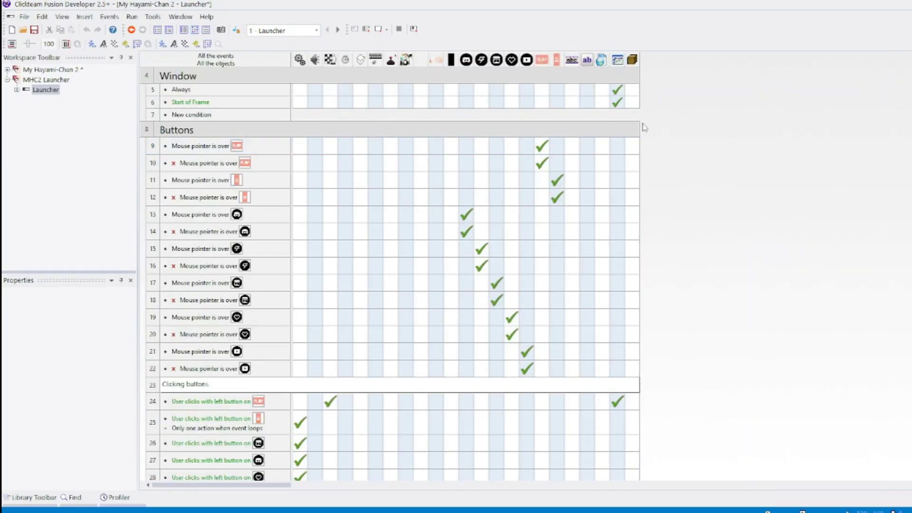
pyautogui.click(601, 60)
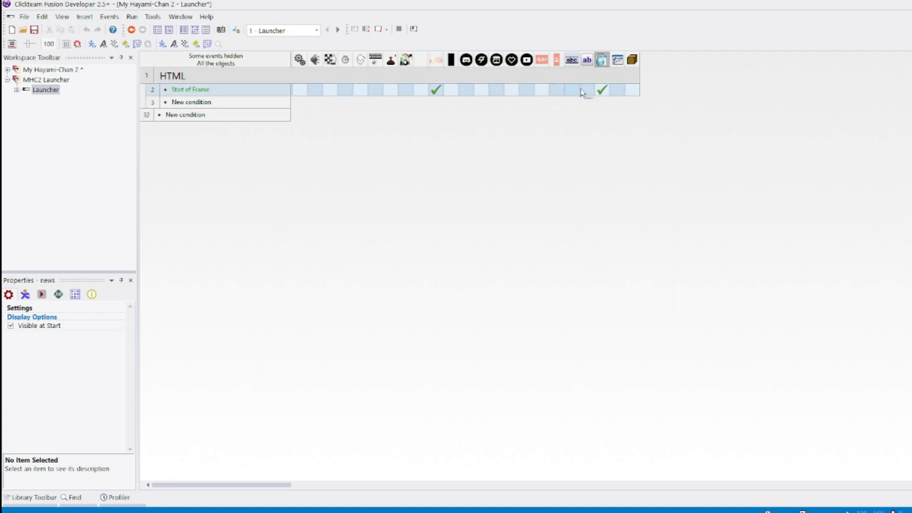
pyautogui.moveTo(602, 90)
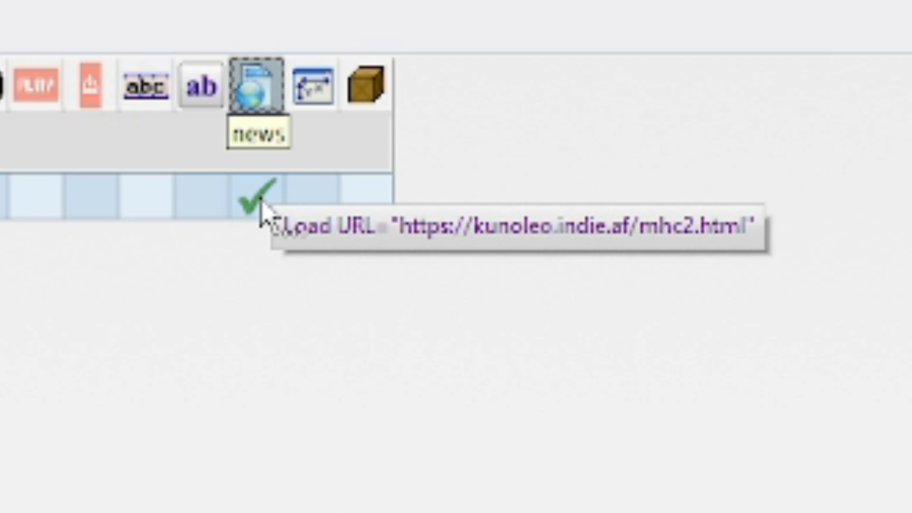
pyautogui.doubleClick(262, 209)
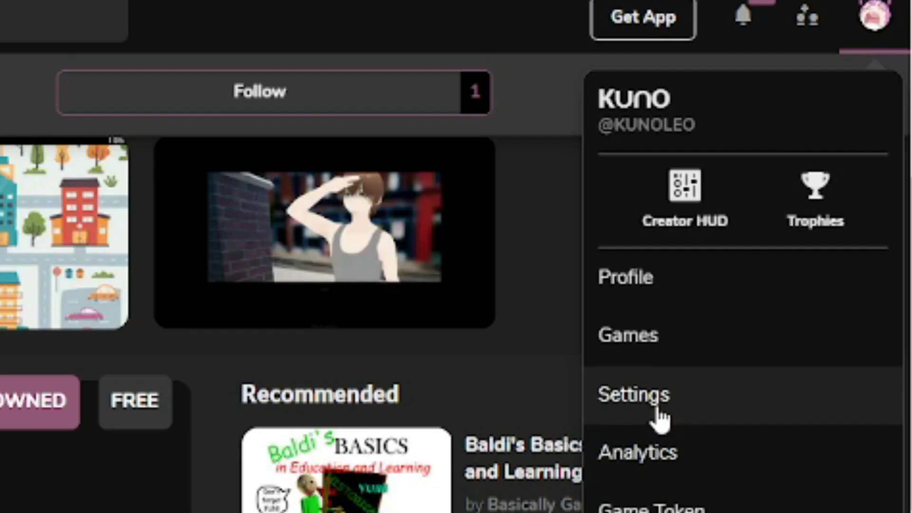
# Open Game Jolt account settings and copy the portfolio site address
pyautogui.click(653, 399)
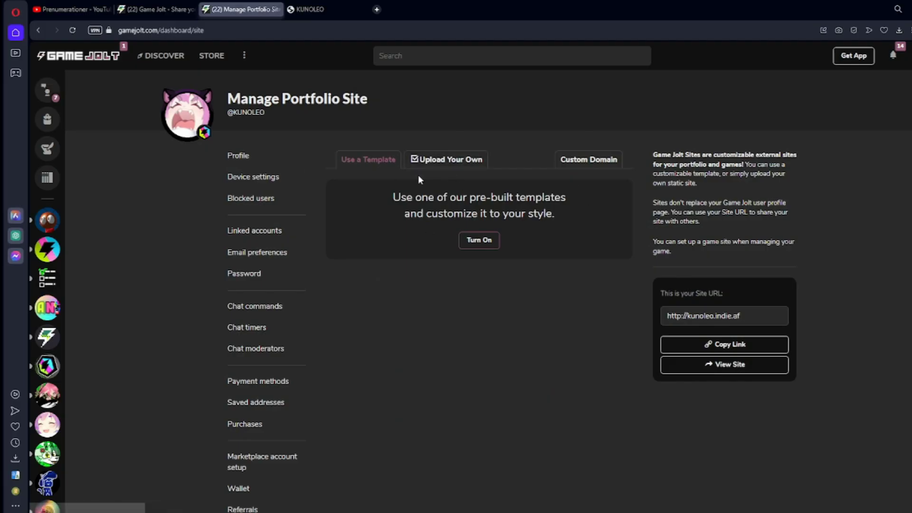
pyautogui.moveTo(766, 315); pyautogui.dragTo(625, 316)
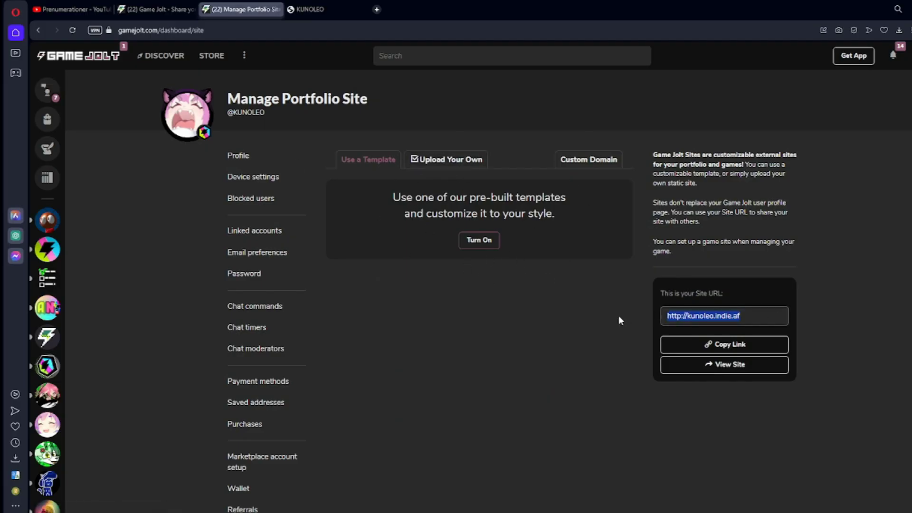
pyautogui.click(747, 316)
pyautogui.hotkey('ctrl', 'a')
pyautogui.click(579, 318)
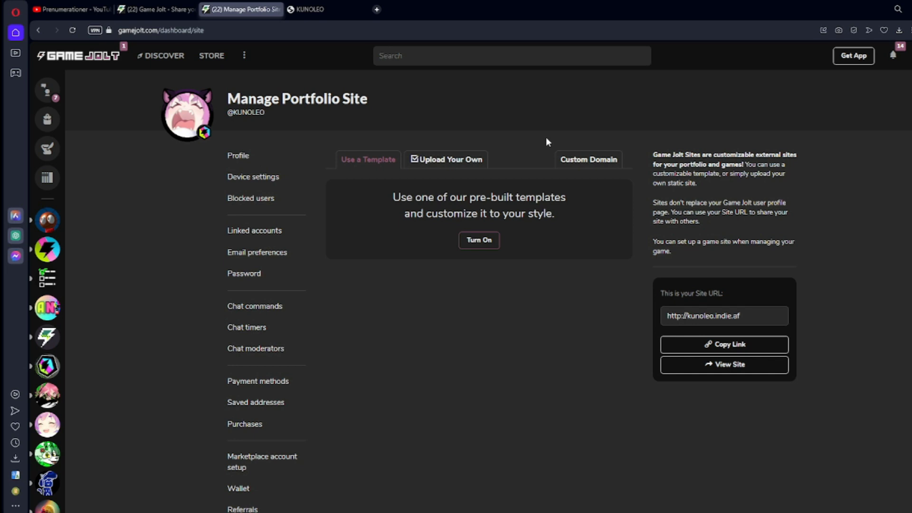
# Review the portfolio site options, confirming the self-uploaded static site is active
pyautogui.moveTo(725, 251); pyautogui.dragTo(652, 155)
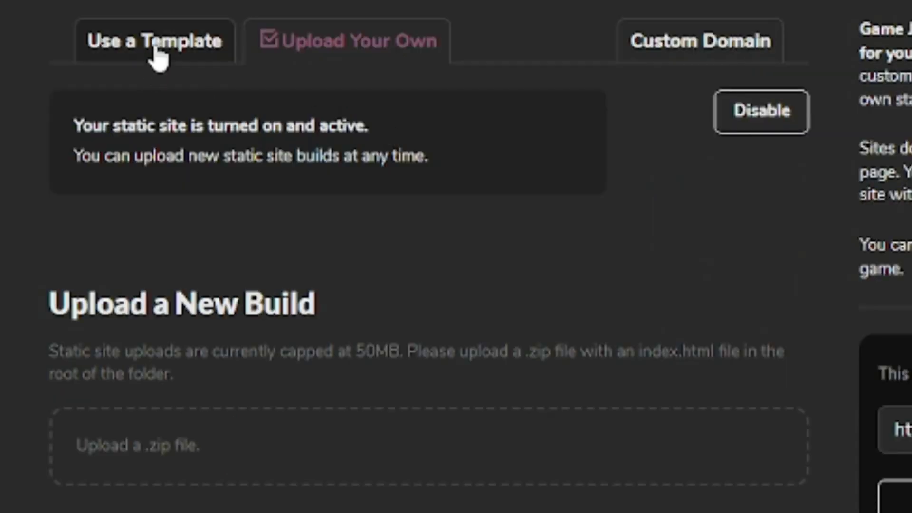
pyautogui.click(370, 164)
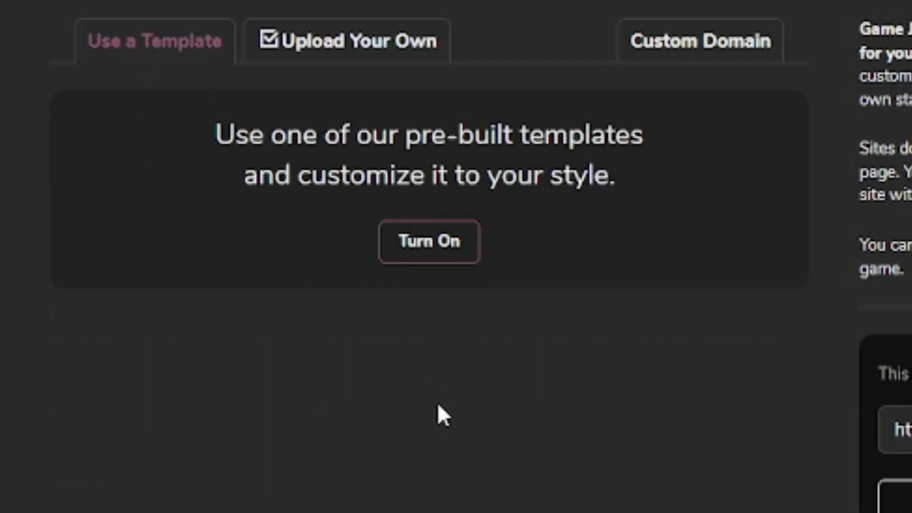
pyautogui.click(370, 47)
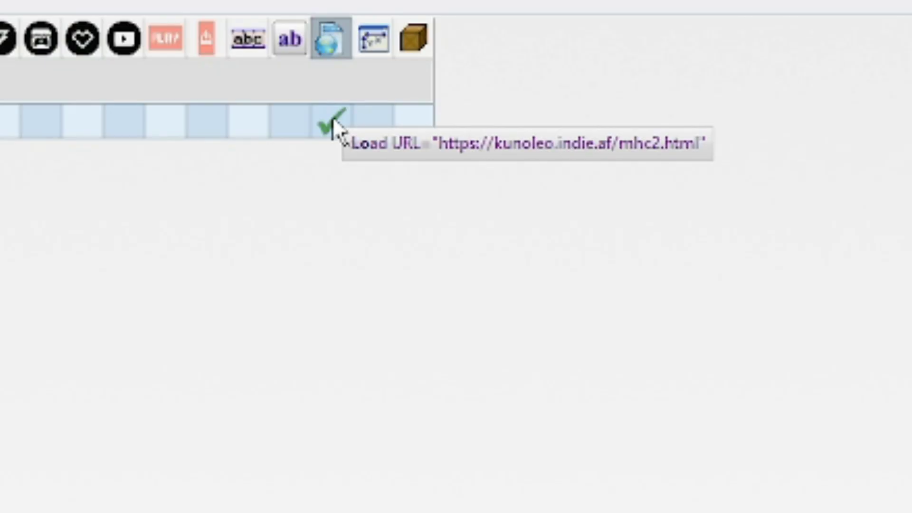
# Check the news object's actions, then test-run the launcher frame with its changelog
pyautogui.rightClick(332, 119)
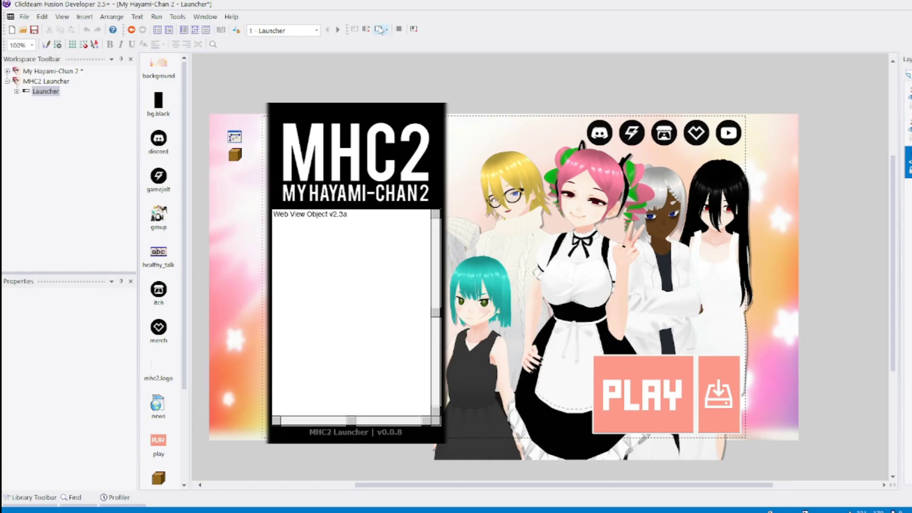
pyautogui.click(380, 29)
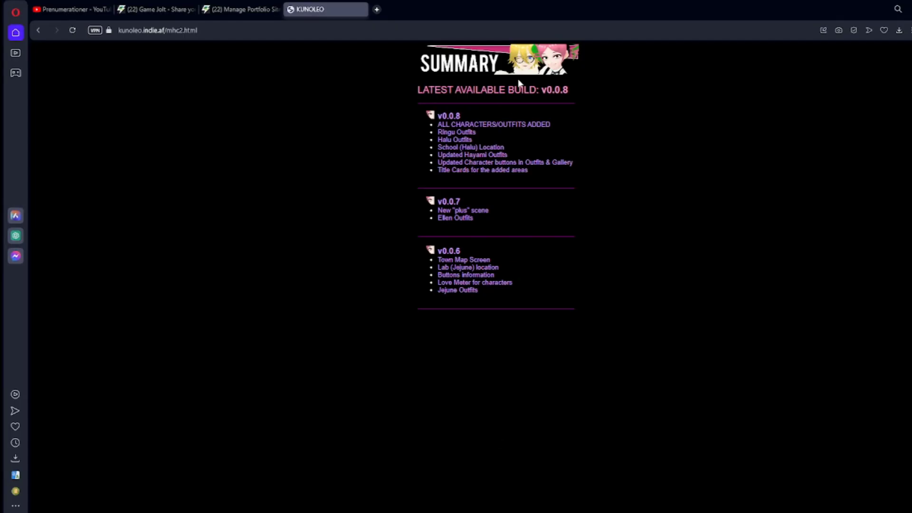
# Lower the Opera window and place the launcher window at the right beside the summary page
pyautogui.moveTo(512, 6); pyautogui.dragTo(491, 108)
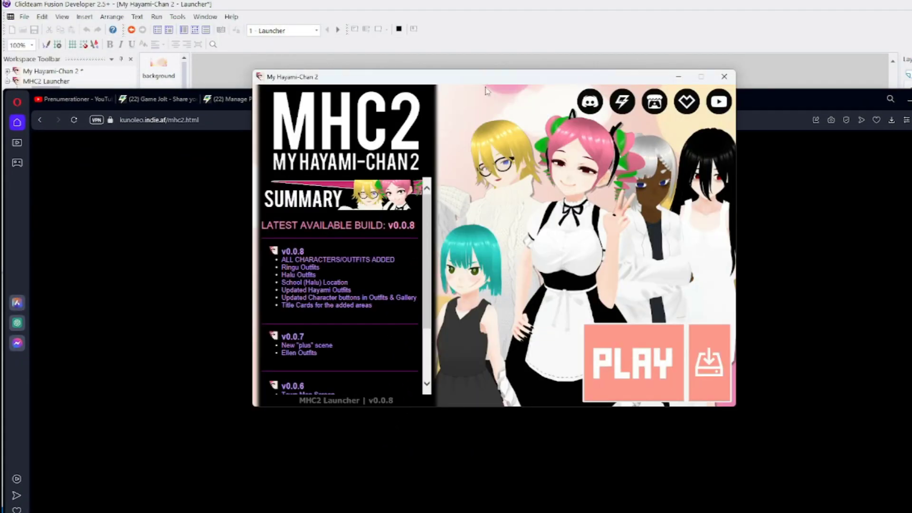
pyautogui.moveTo(463, 76); pyautogui.dragTo(796, 81)
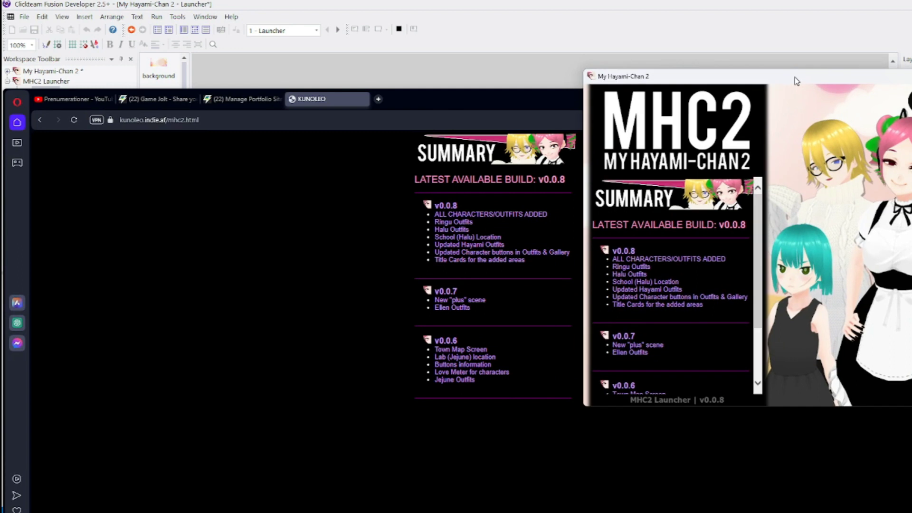
pyautogui.moveTo(797, 81); pyautogui.dragTo(497, 126)
# Close the launcher preview, then select and deselect the update button in the frame
pyautogui.click(759, 123)
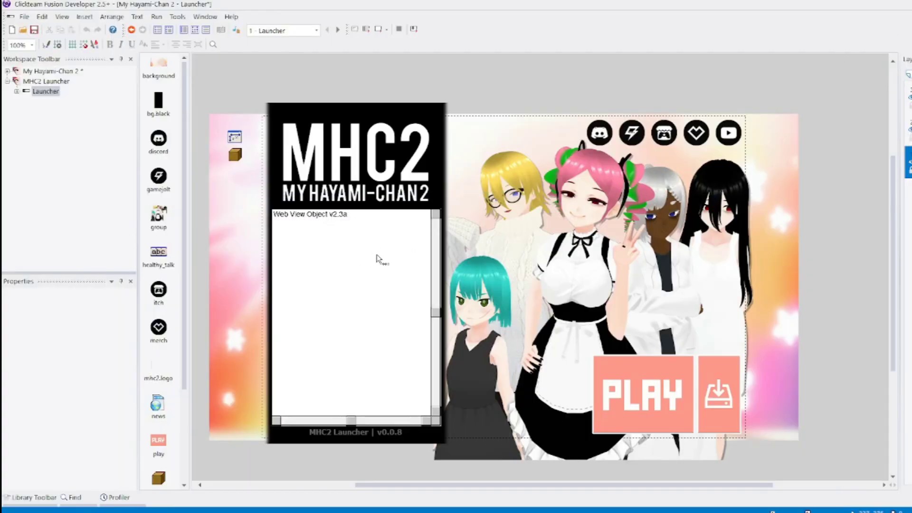
pyautogui.click(712, 399)
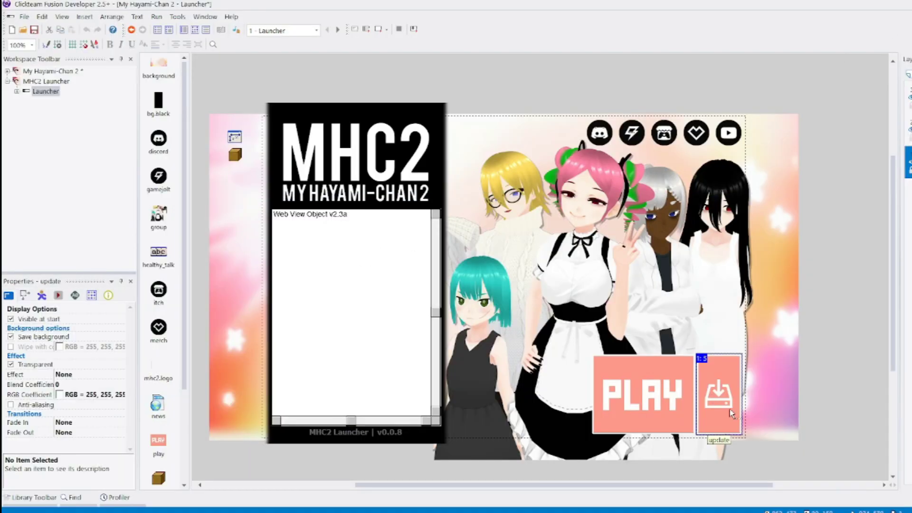
pyautogui.click(637, 99)
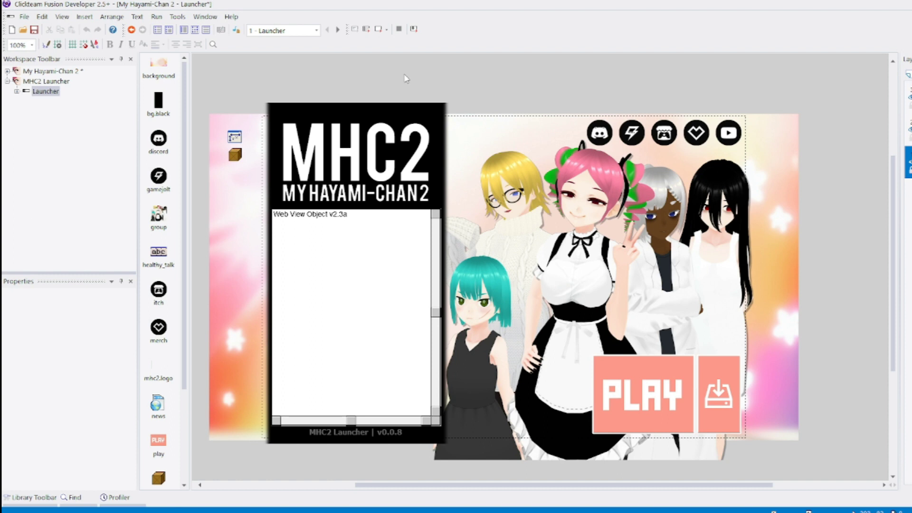
# Add an 'Execute an external program with an evaluated pathname' action to the itch button's click event
pyautogui.click(195, 30)
pyautogui.scroll(-5, 332, 204)
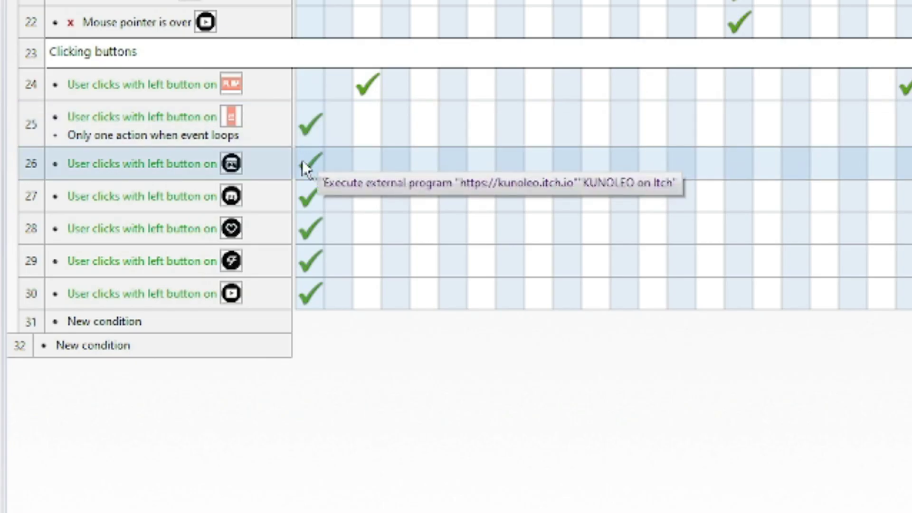
pyautogui.rightClick(299, 243)
pyautogui.moveTo(411, 184)
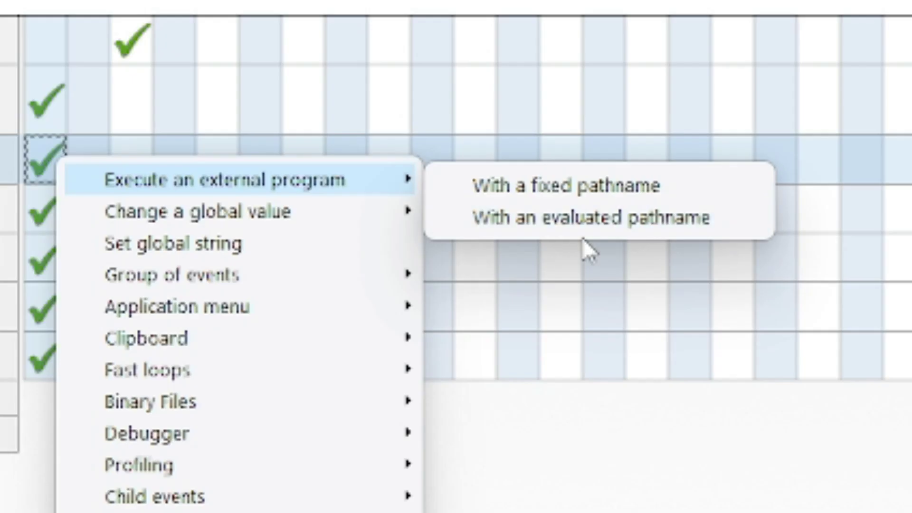
pyautogui.click(646, 204)
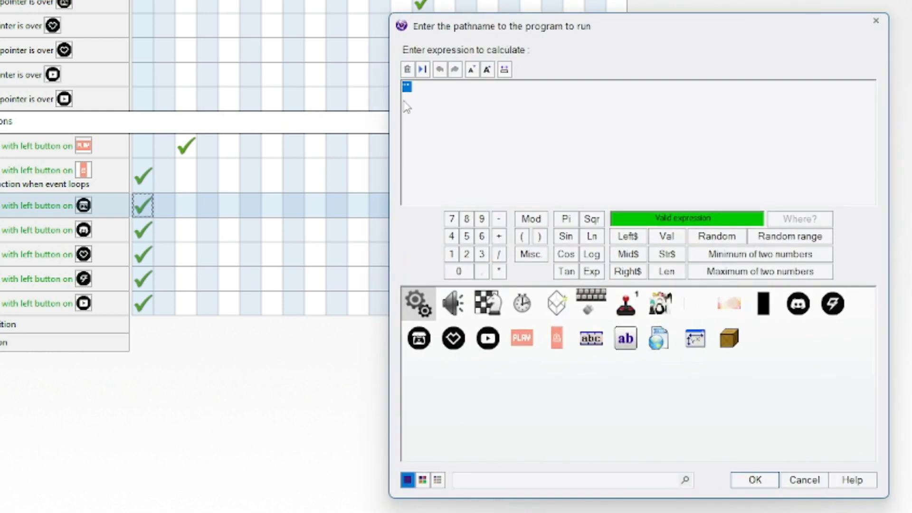
pyautogui.click(420, 91)
pyautogui.write('www.google.com')
pyautogui.click(804, 480)
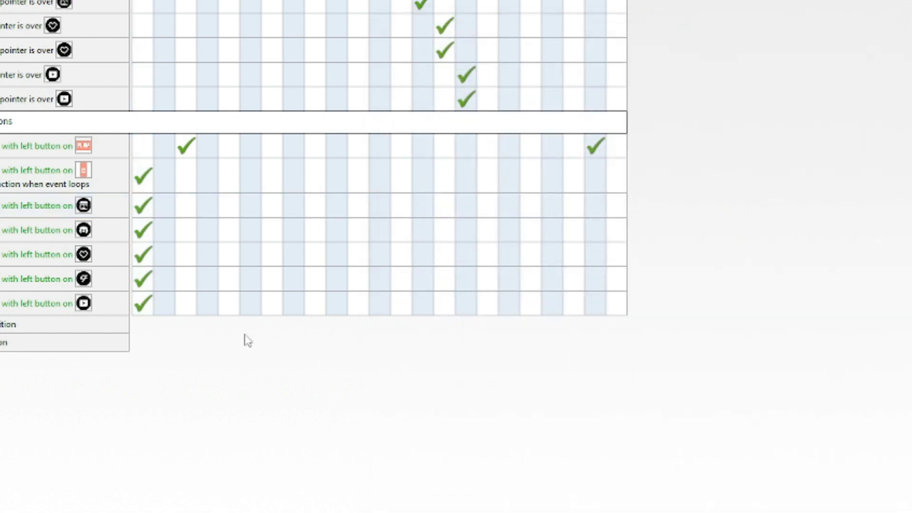
pyautogui.click(142, 212)
pyautogui.rightClick(142, 212)
pyautogui.click(244, 414)
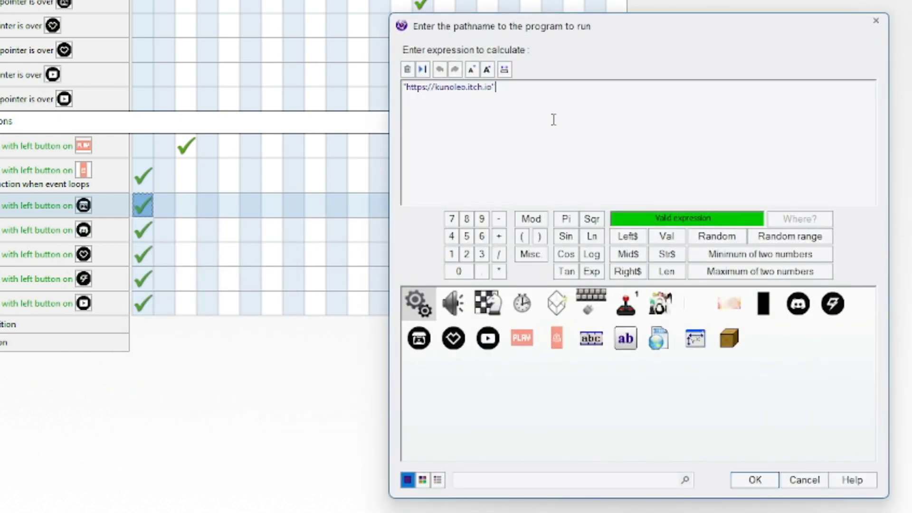
pyautogui.click(754, 479)
pyautogui.click(547, 146)
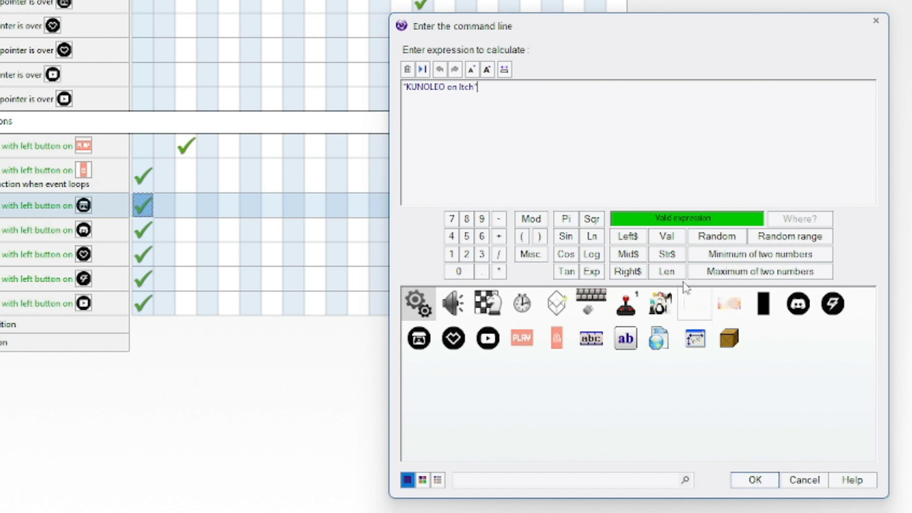
pyautogui.click(770, 488)
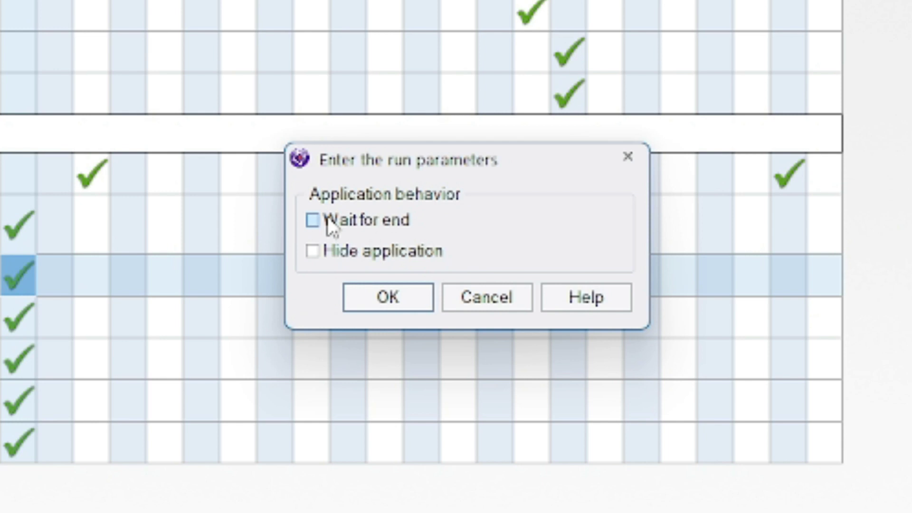
pyautogui.click(327, 216)
pyautogui.click(327, 216)
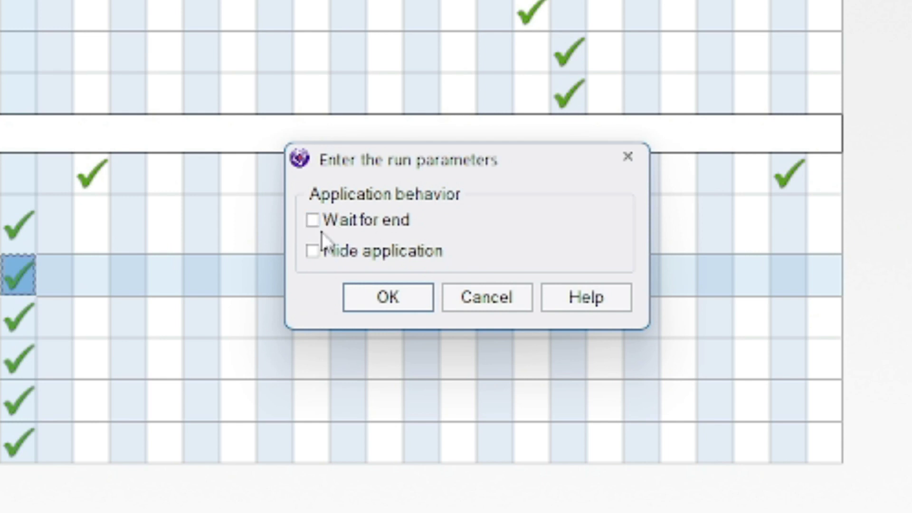
pyautogui.click(393, 293)
pyautogui.click(378, 29)
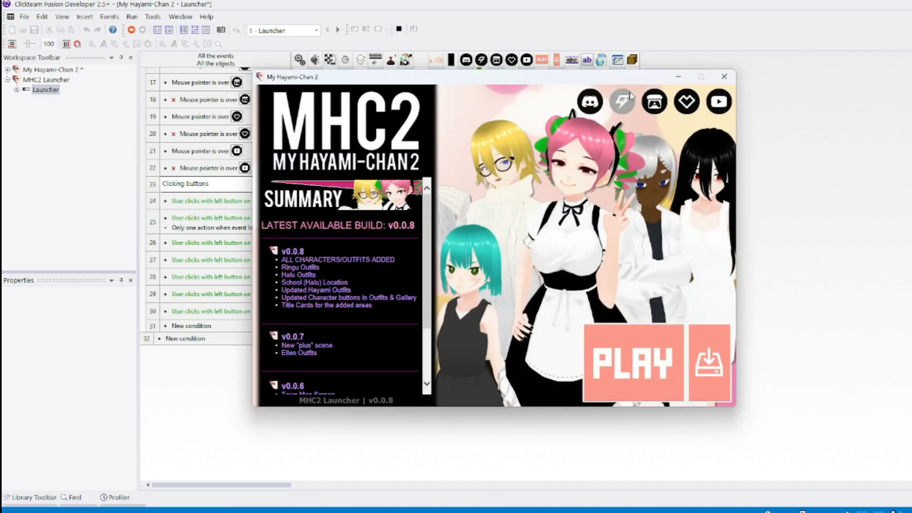
pyautogui.click(655, 101)
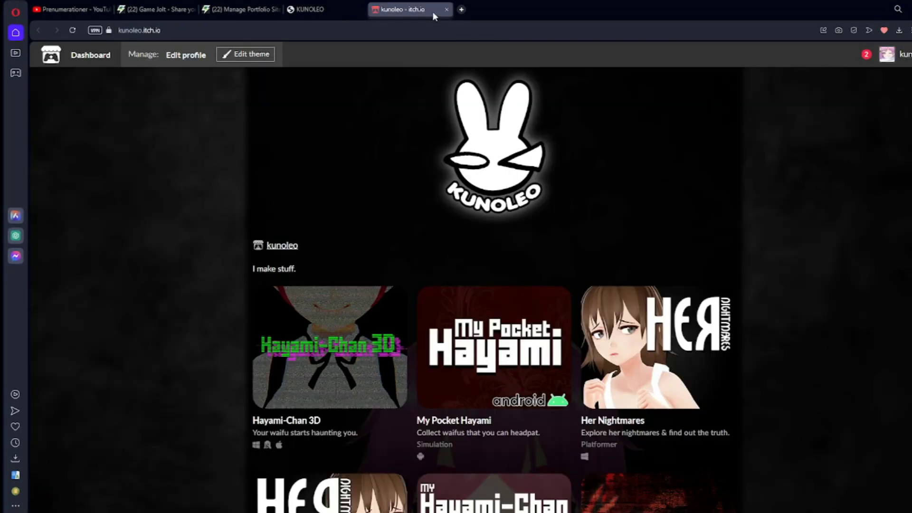
pyautogui.scroll(-8, 518, 204)
pyautogui.scroll(7, 517, 203)
pyautogui.click(450, 10)
pyautogui.click(909, 9)
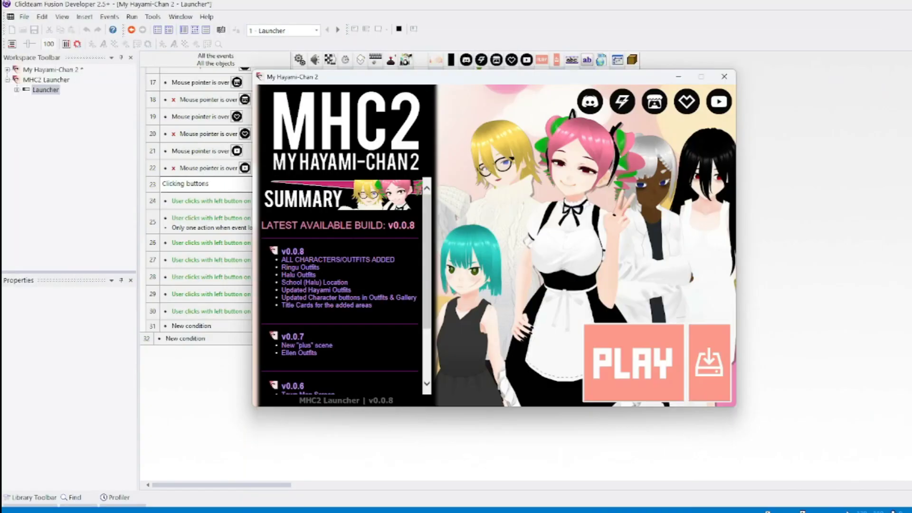
# Check the frame size, then select the Window Control actions for 976 × 670 size and 490, 140 position
pyautogui.click(110, 308)
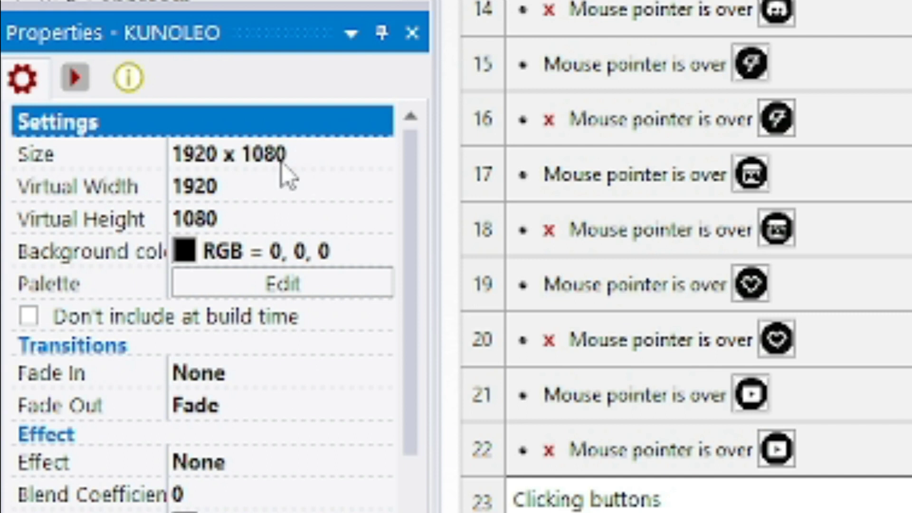
pyautogui.click(299, 154)
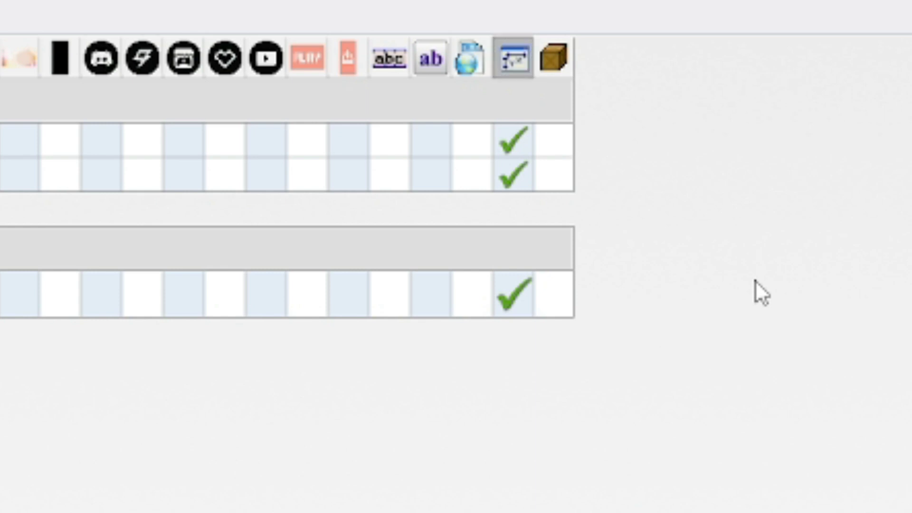
pyautogui.moveTo(522, 145)
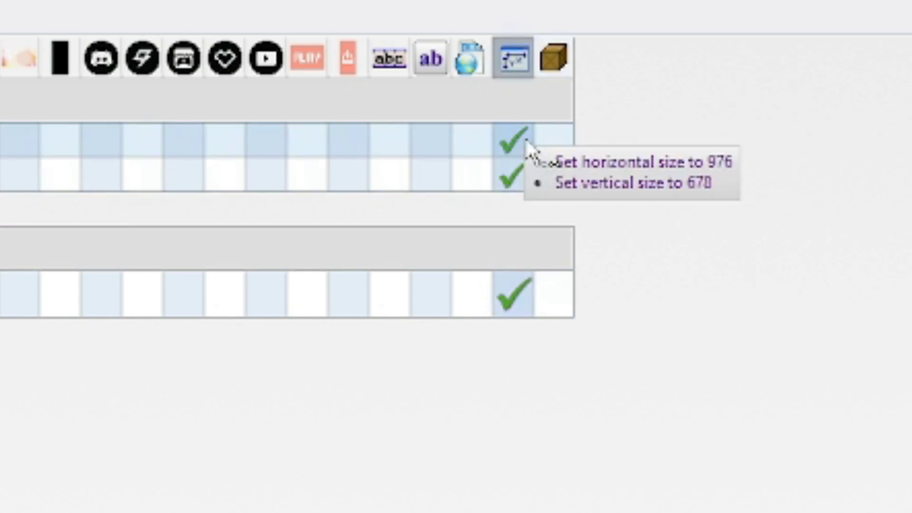
pyautogui.click(518, 139)
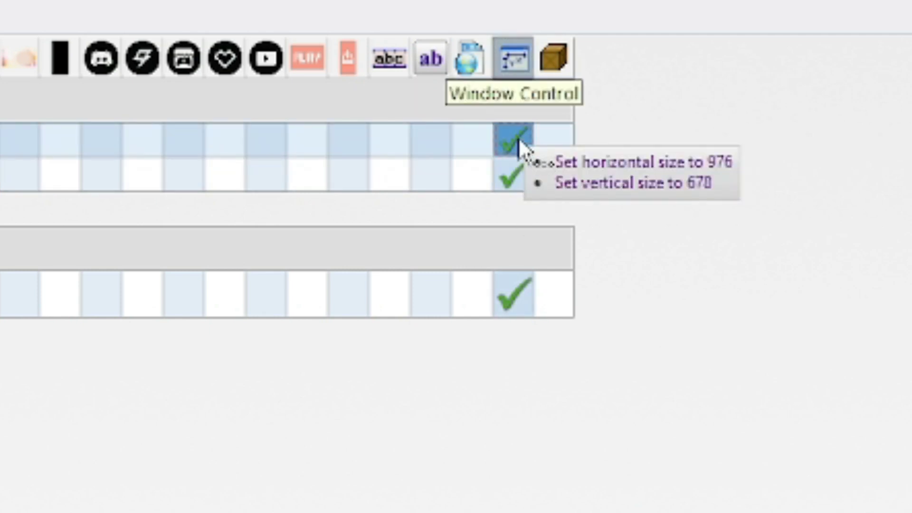
pyautogui.click(518, 174)
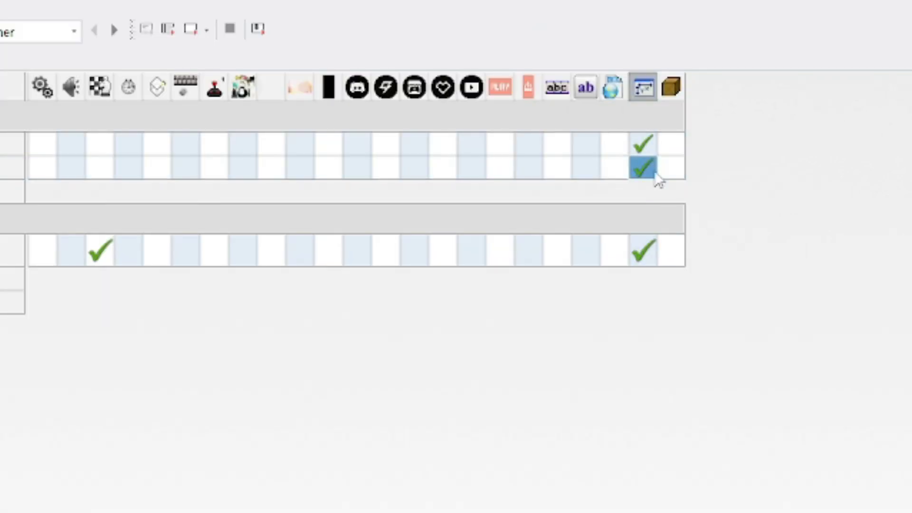
pyautogui.moveTo(641, 162)
pyautogui.click(194, 29)
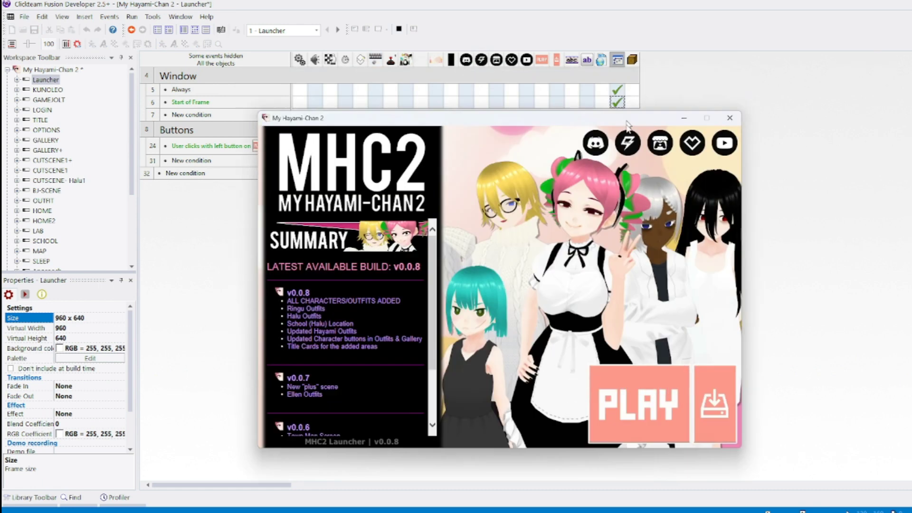
pyautogui.moveTo(618, 102)
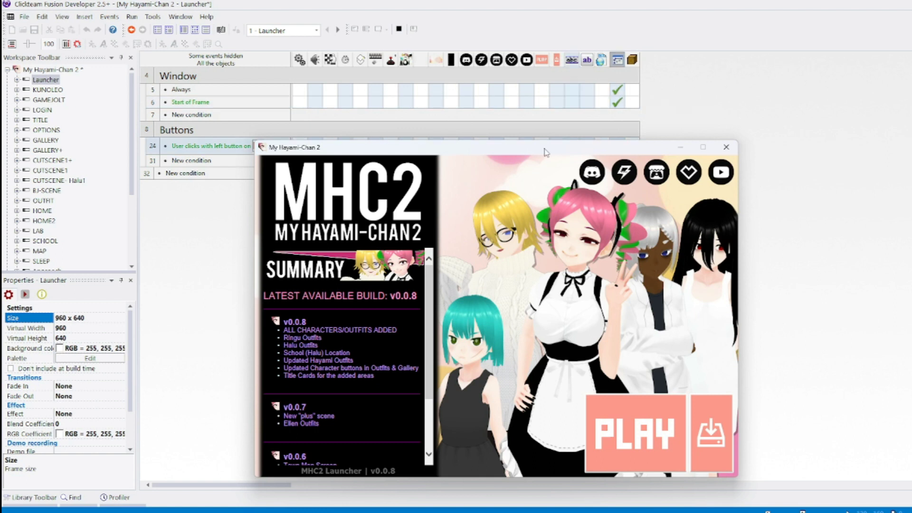
pyautogui.moveTo(537, 148); pyautogui.dragTo(284, 12)
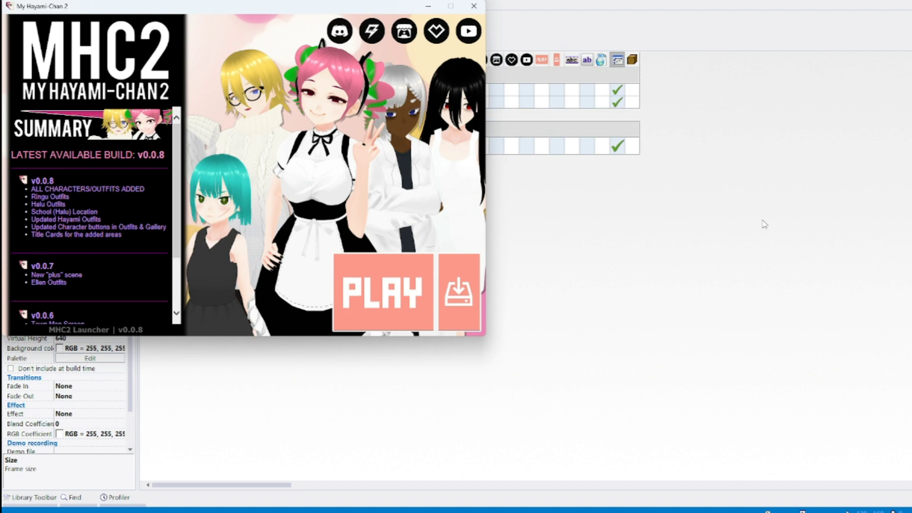
pyautogui.moveTo(190, 13); pyautogui.dragTo(456, 117)
pyautogui.moveTo(517, 128); pyautogui.dragTo(503, 83)
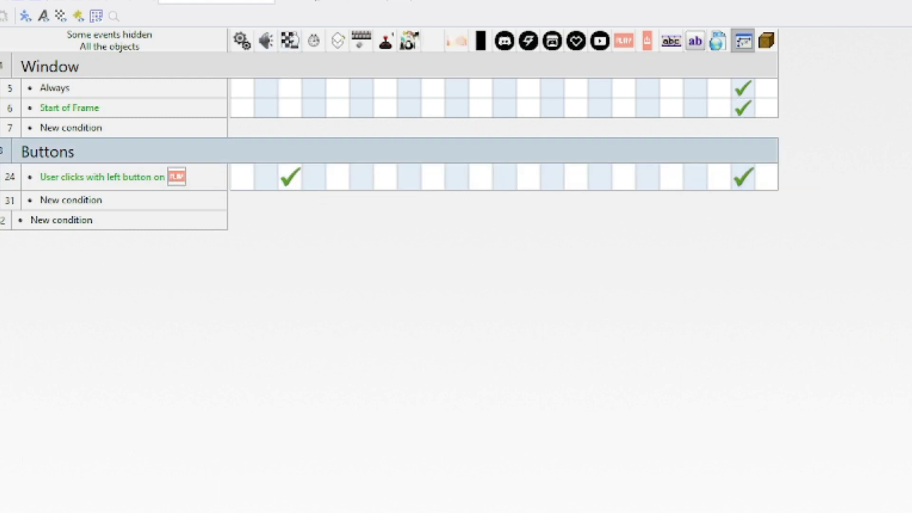
# Show My Hayami-Chan 2's application properties: 1920 × 1080 window with no maximize box
pyautogui.moveTo(743, 189)
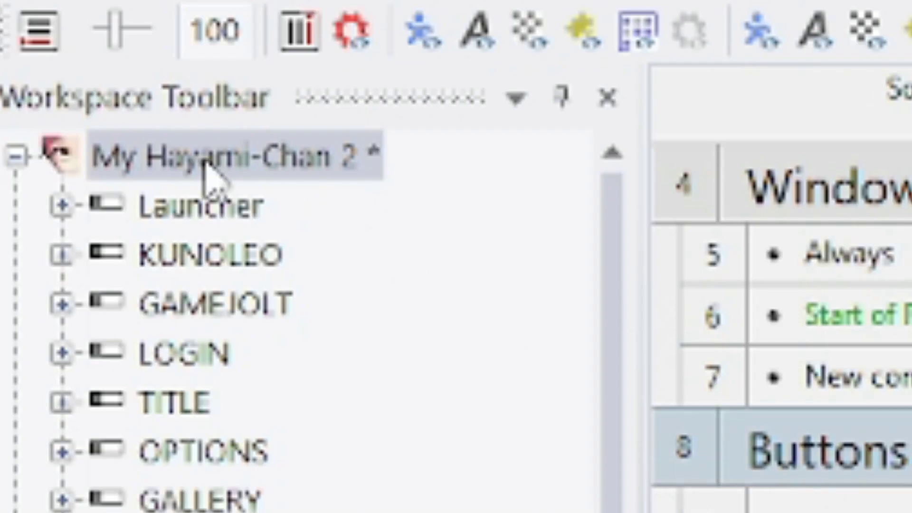
pyautogui.click(209, 178)
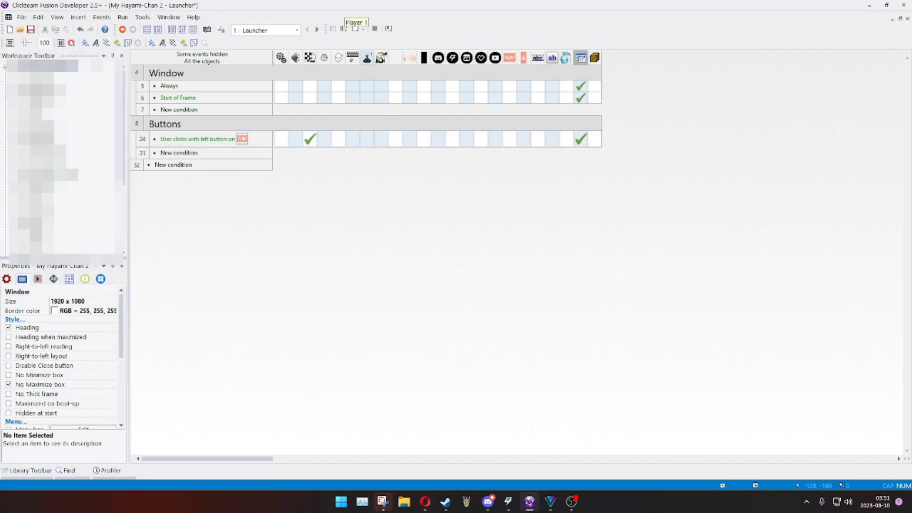
# Run the launcher, drag it by its title bar, then try enlarging it from the bottom-right corner
pyautogui.click(344, 30)
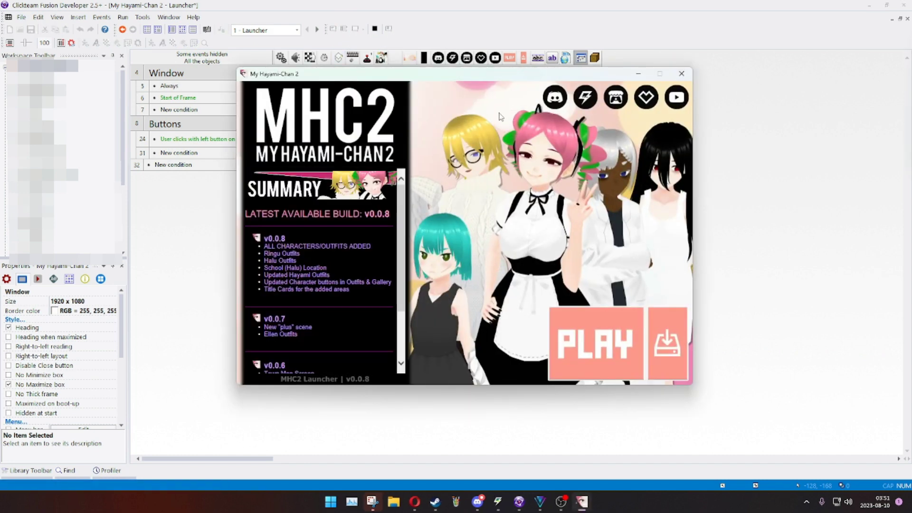
pyautogui.moveTo(482, 76)
pyautogui.mouseDown()
pyautogui.moveTo(461, 74)
pyautogui.moveTo(468, 80)
pyautogui.mouseUp()
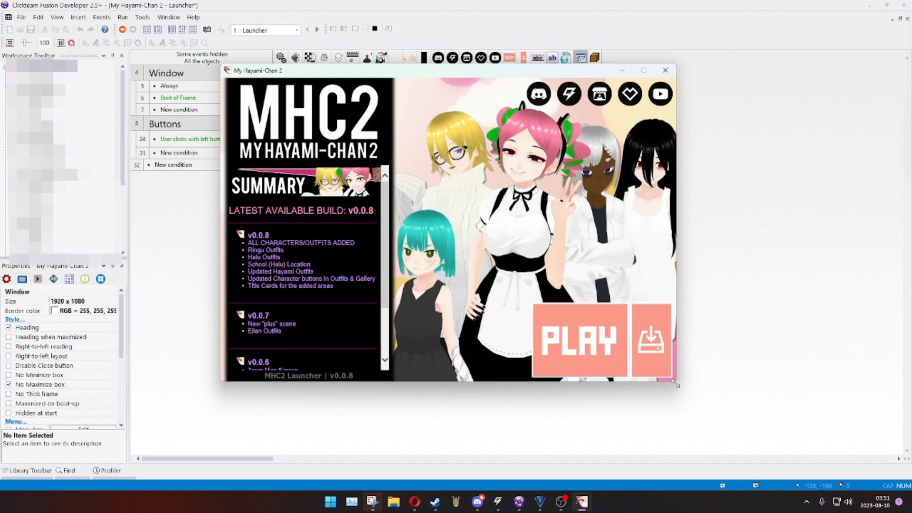
pyautogui.moveTo(675, 383); pyautogui.dragTo(812, 472)
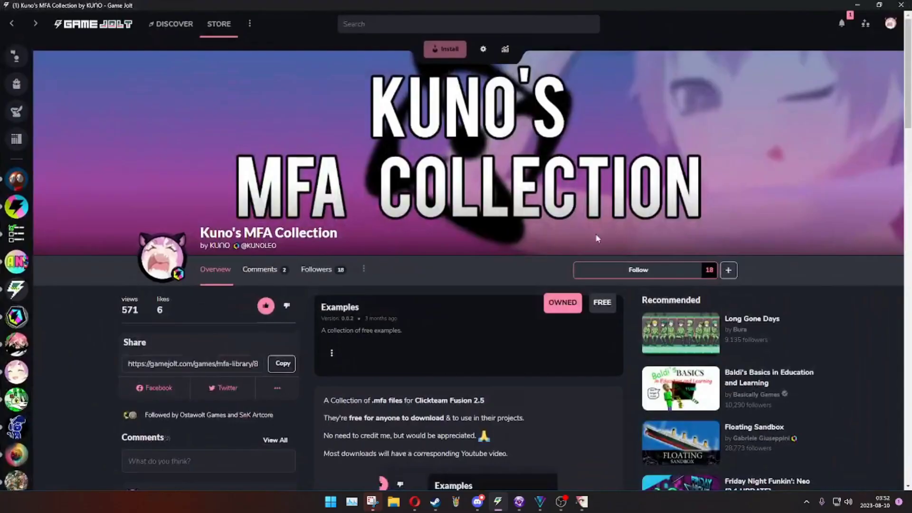
pyautogui.scroll(-5, 238, 198)
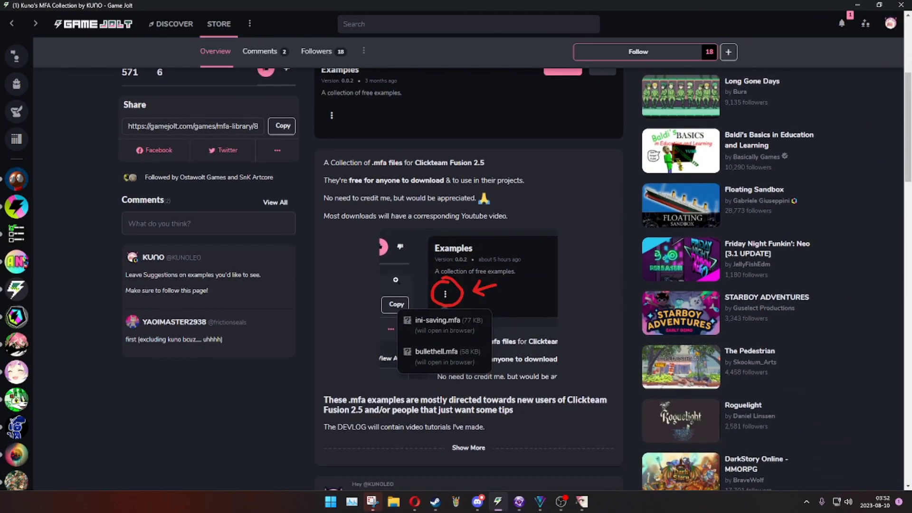
pyautogui.scroll(1, 332, 173)
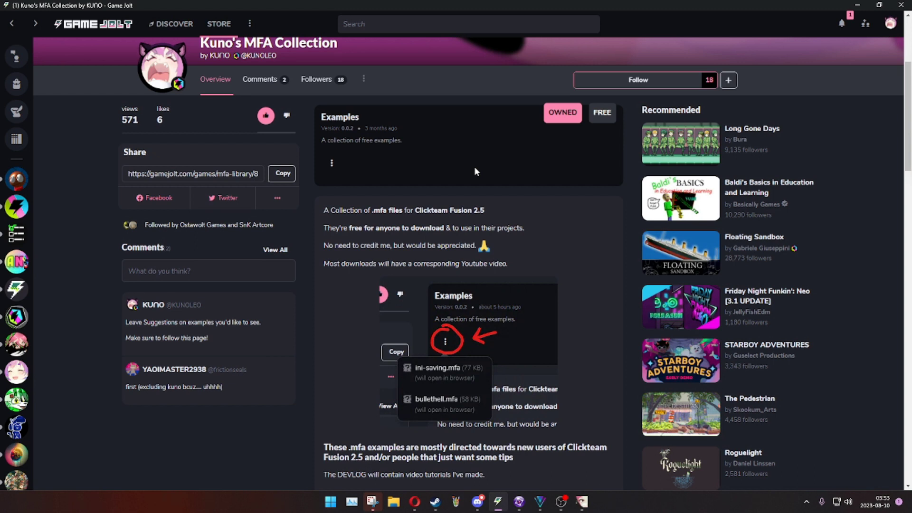
pyautogui.scroll(3, 475, 168)
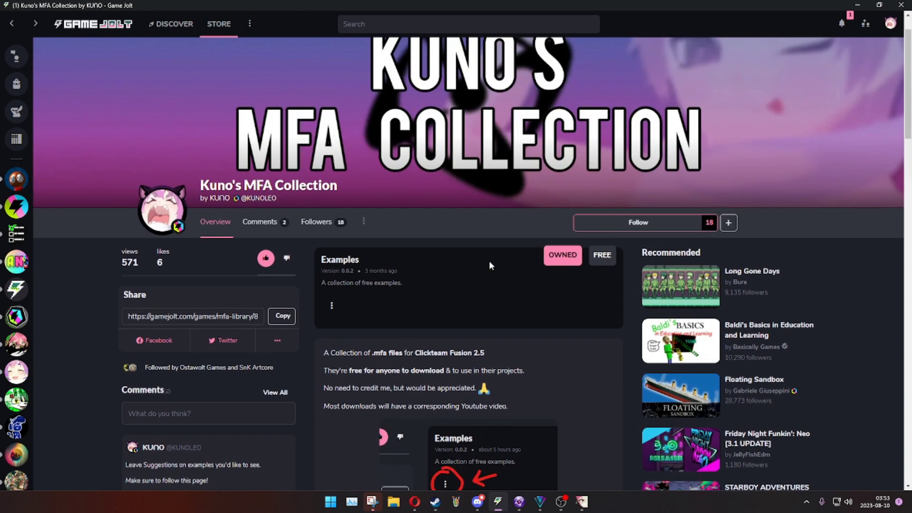